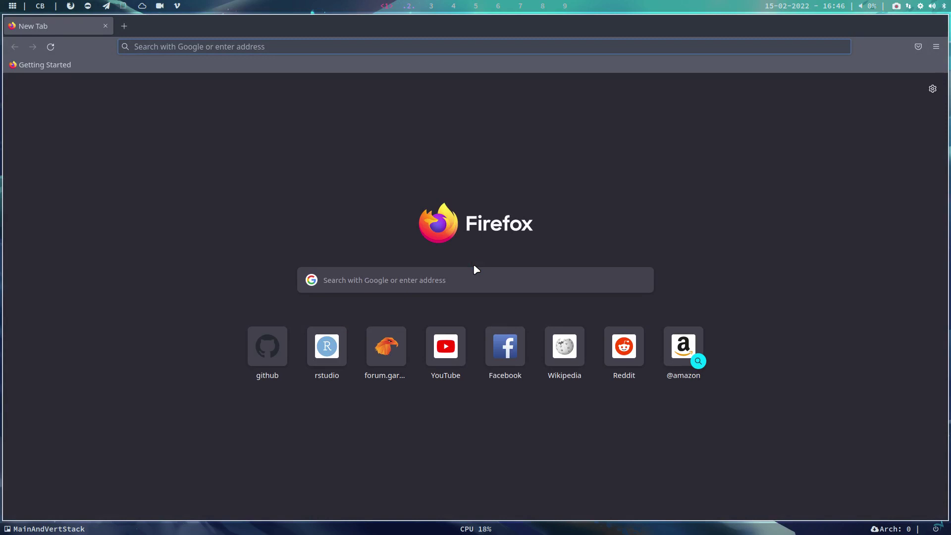
Search Google for 'jitsi' and open the Jitsi Meet website at meet.jit.si.
left_click(362, 285)
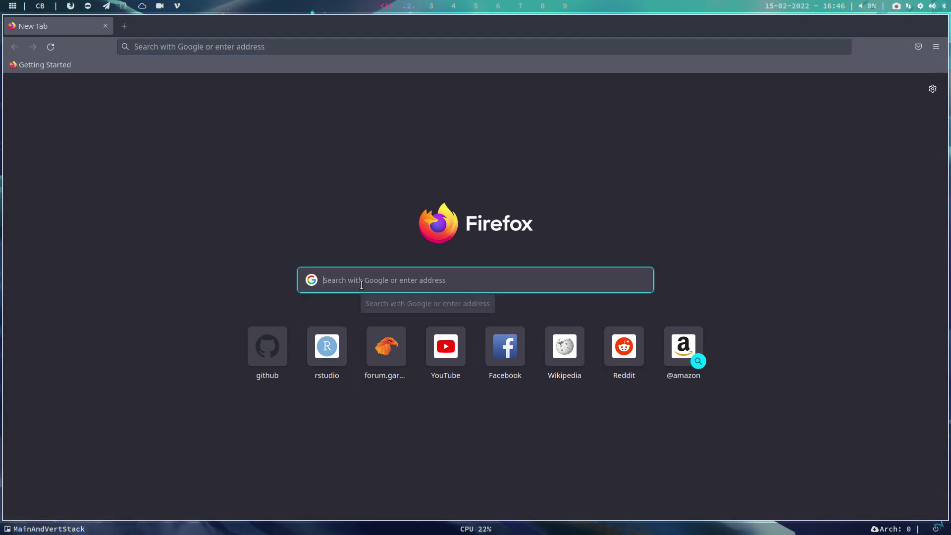
type("jitsi")
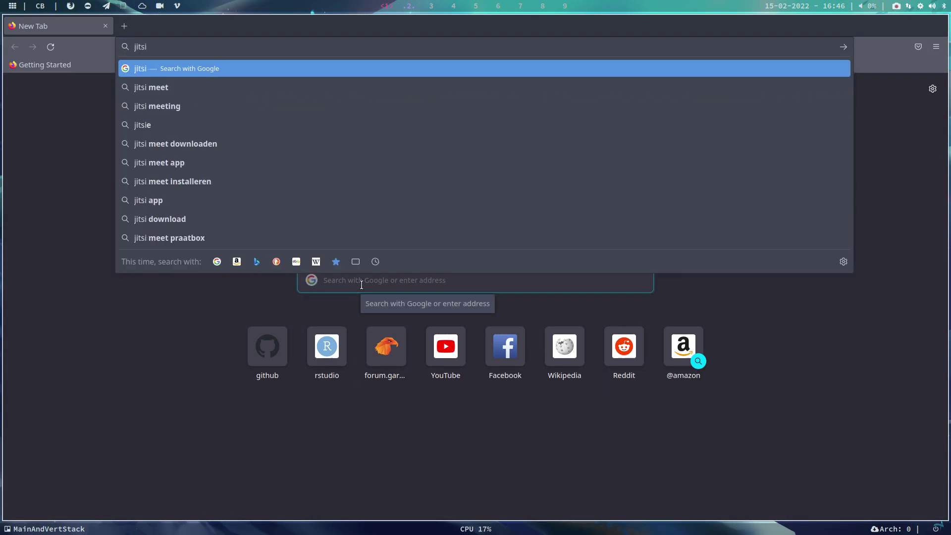
key("Return")
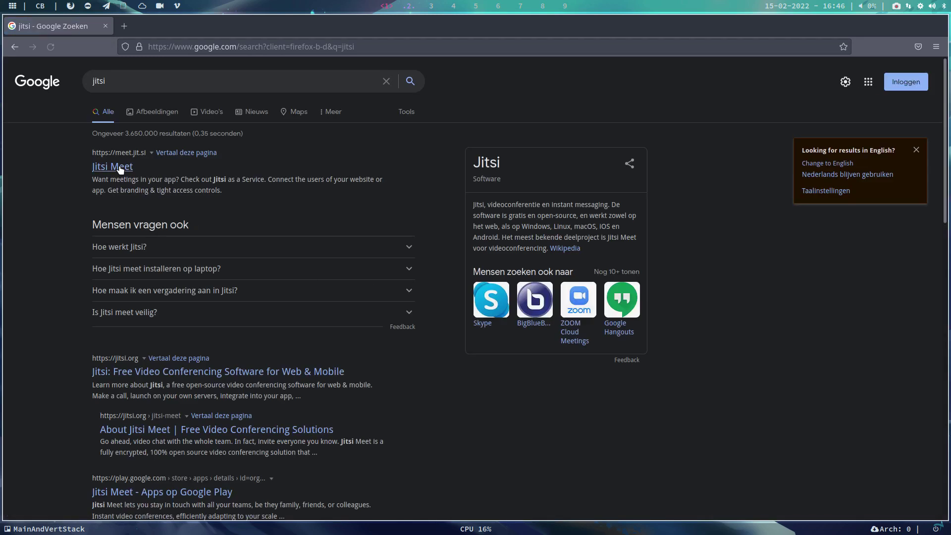
left_click(121, 168)
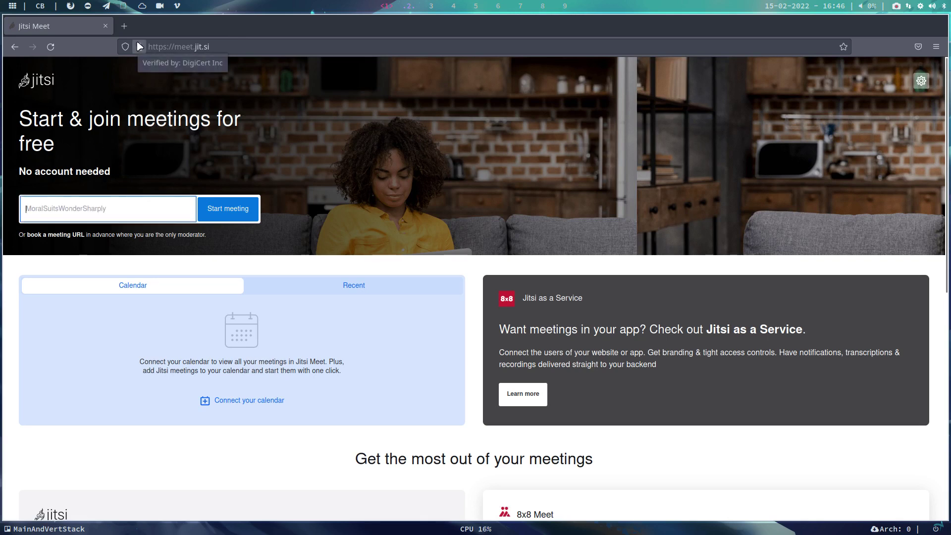
In a new terminal, install package 1, jitsi-meet-desktop-bin 2022.1.1-1, from the yay jitsi results.
key("super+Return")
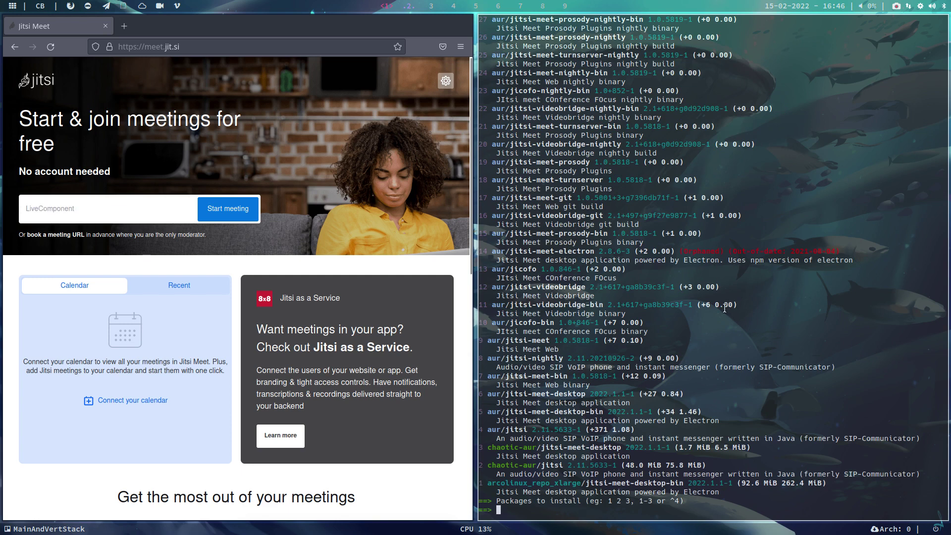
scroll(716, 305, "up", 8)
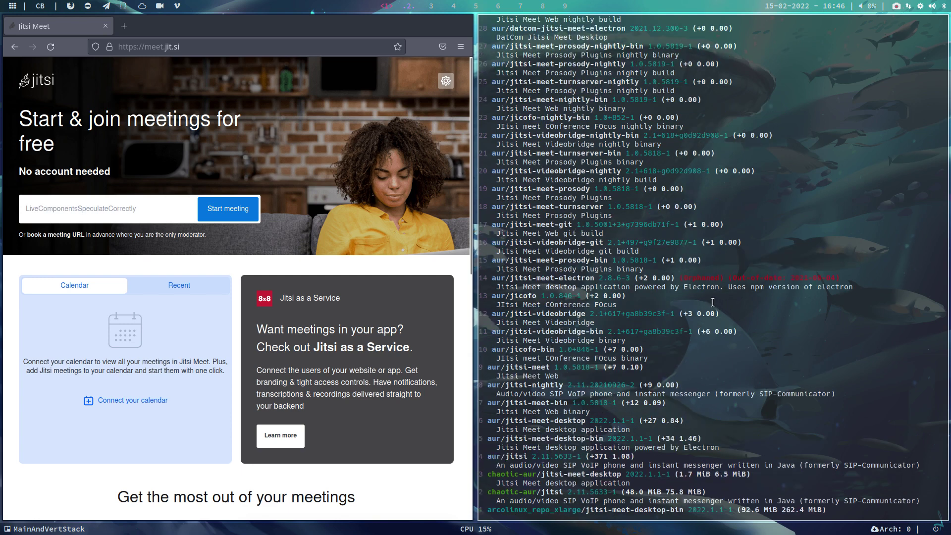
scroll(713, 302, "up", 5)
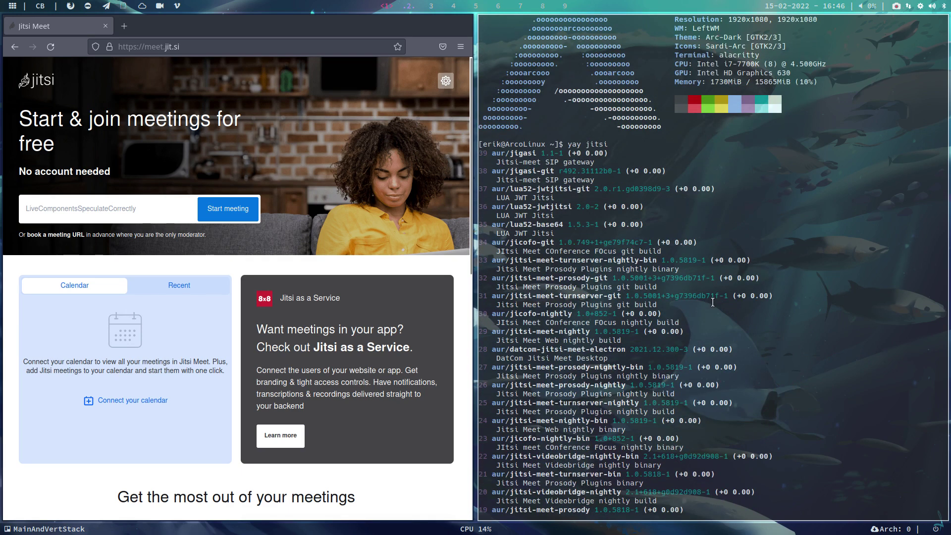
scroll(713, 303, "down", 13)
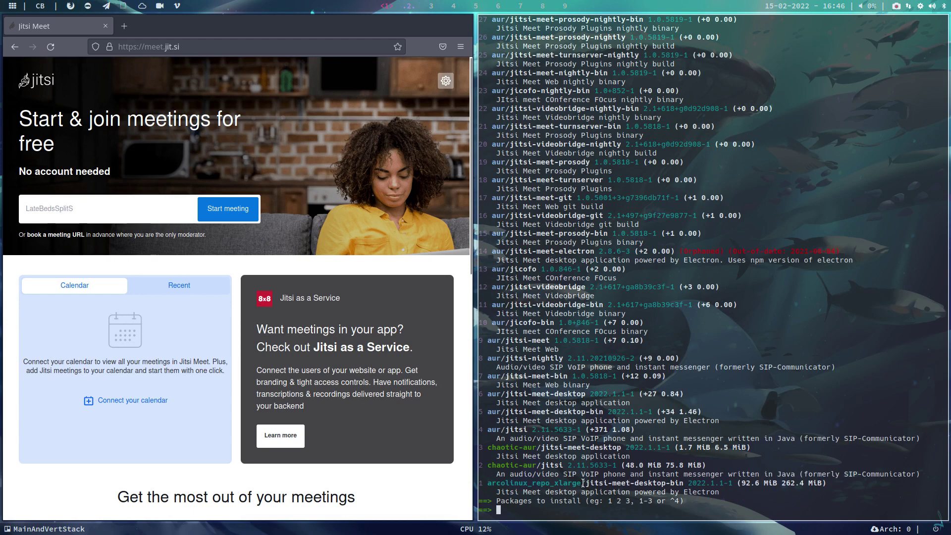
left_click_drag(583, 482, 684, 482)
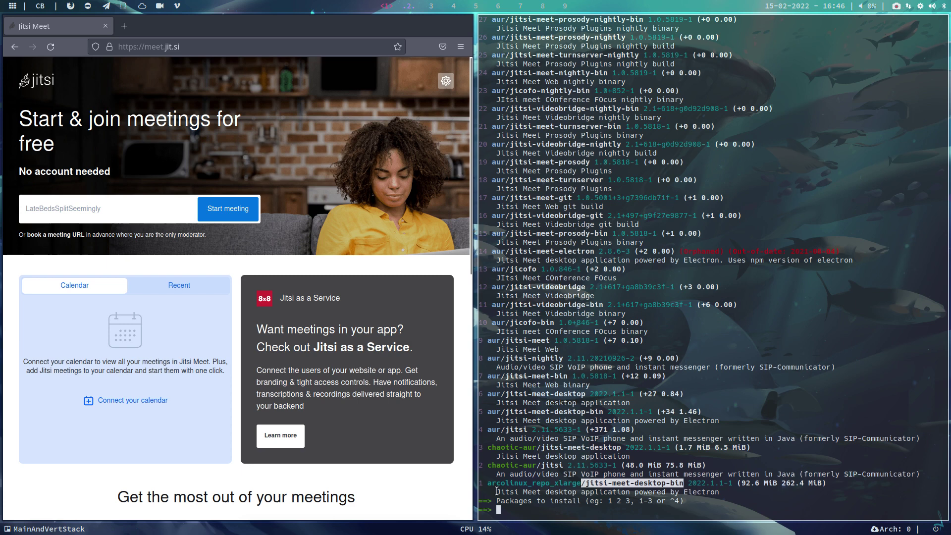
left_click_drag(479, 483, 485, 483)
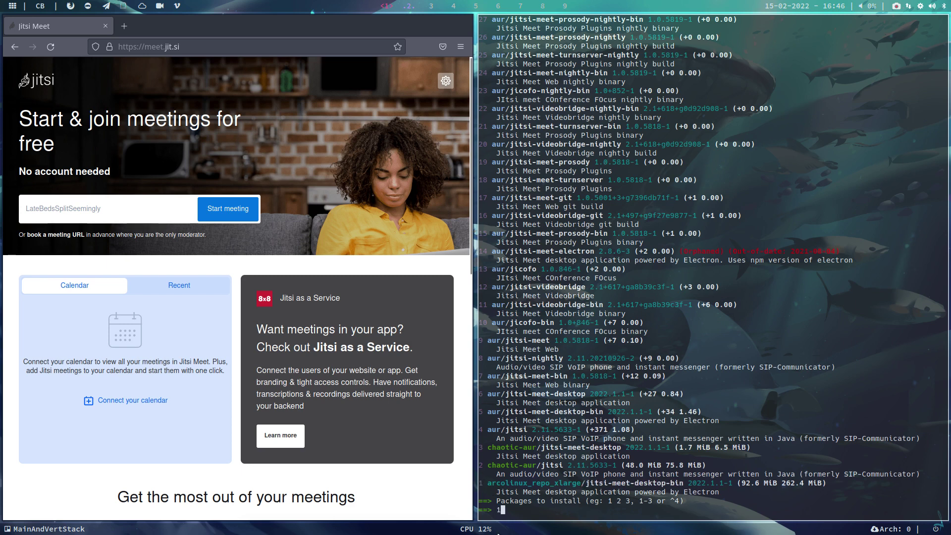
key("Return")
key("Return")
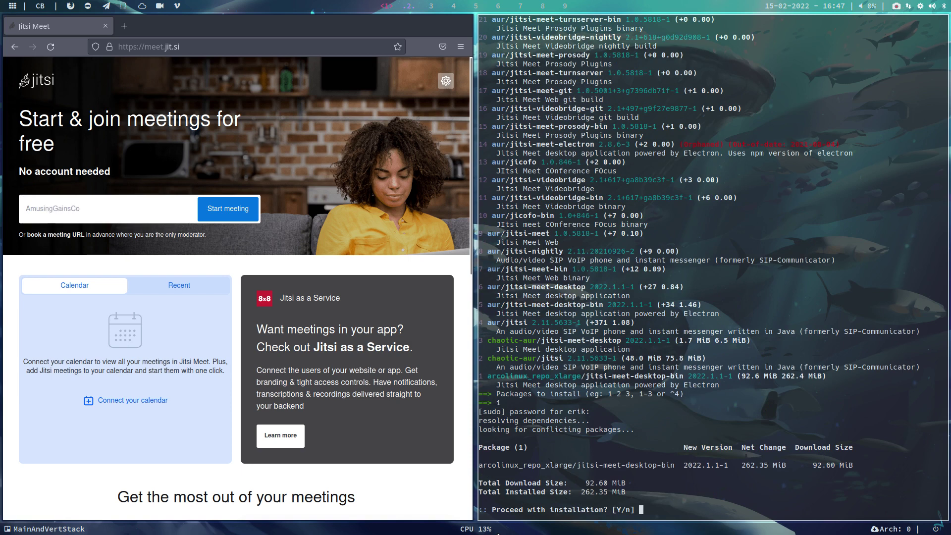
key("Return")
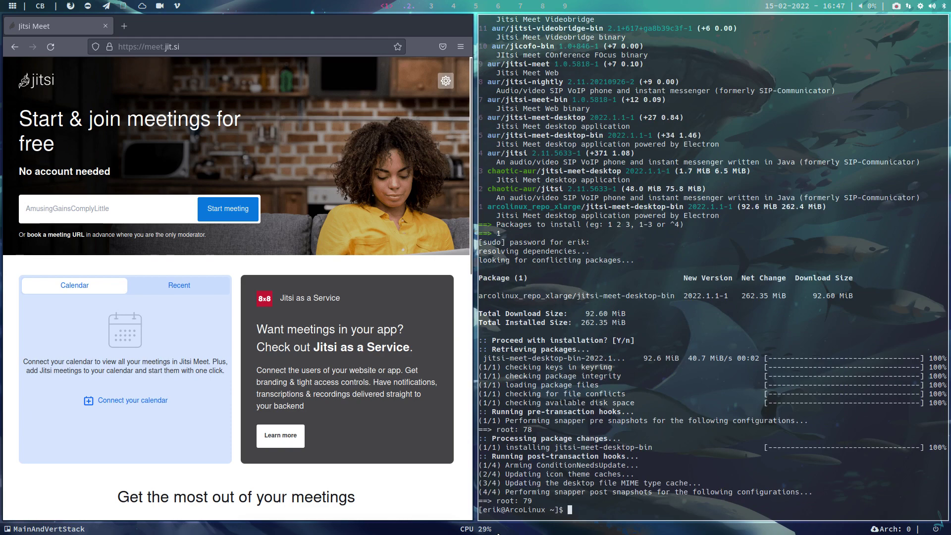
Launch the Jitsi Meet desktop app via the launcher search 'jit' and close Firefox.
left_click(17, 6)
type("jit")
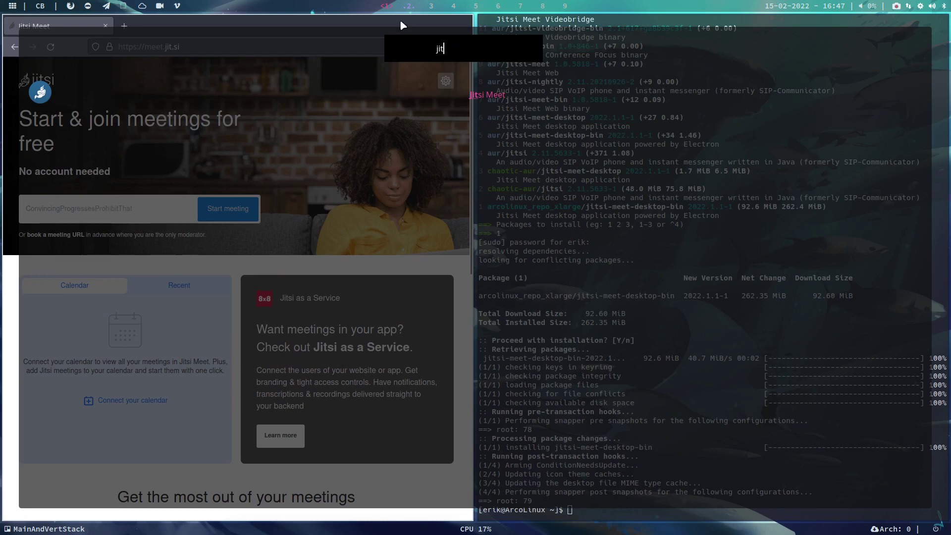
left_click(492, 96)
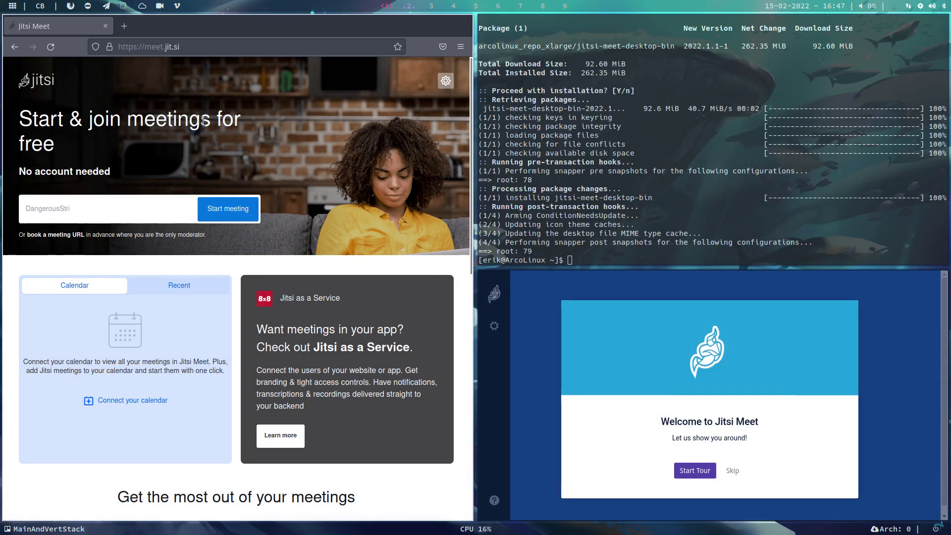
key("super+q")
key("super+q")
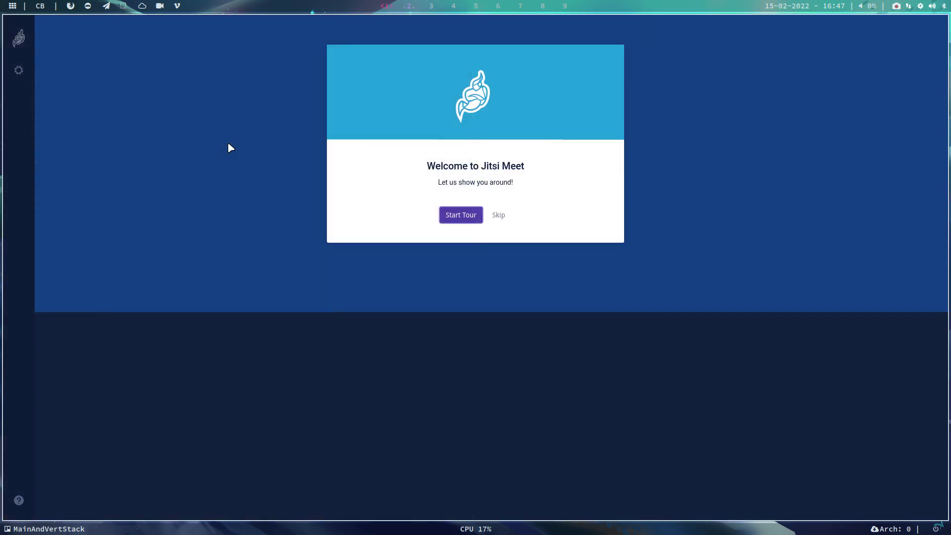
Go through the tour's room-name, settings, server timeout and always-on-top steps, then select the room-name field.
left_click(473, 214)
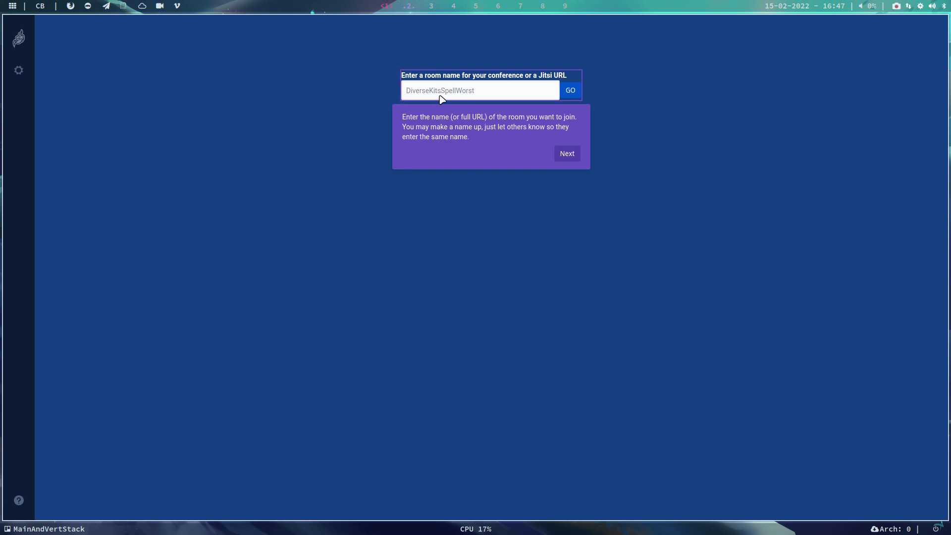
left_click(567, 155)
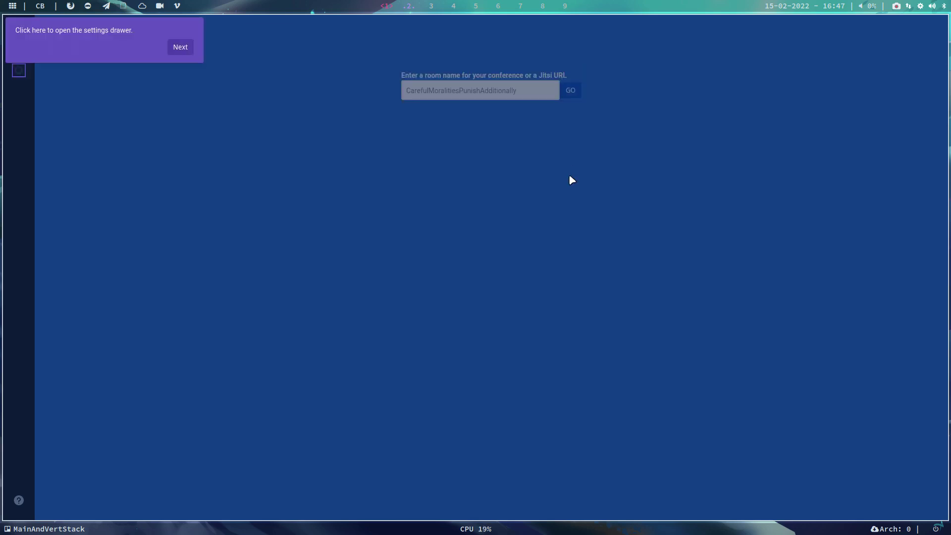
left_click(180, 49)
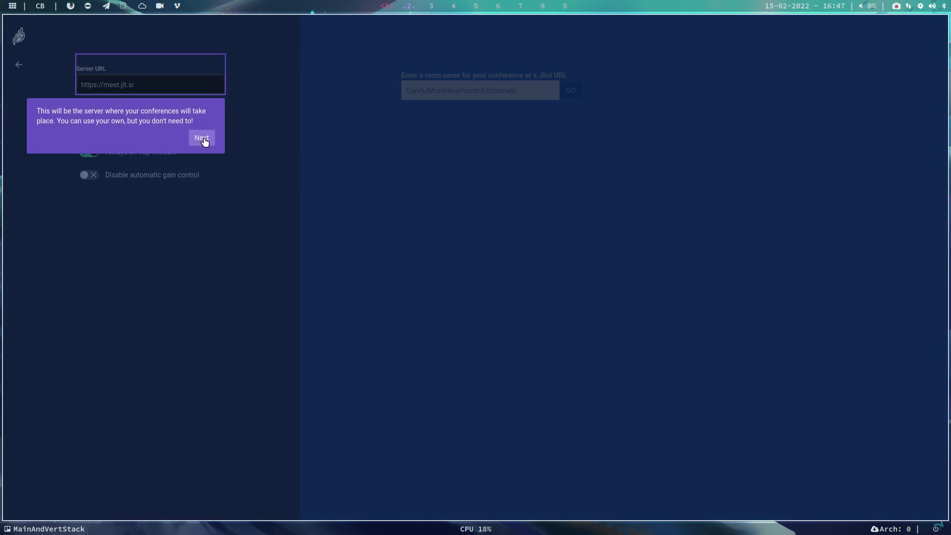
left_click(203, 139)
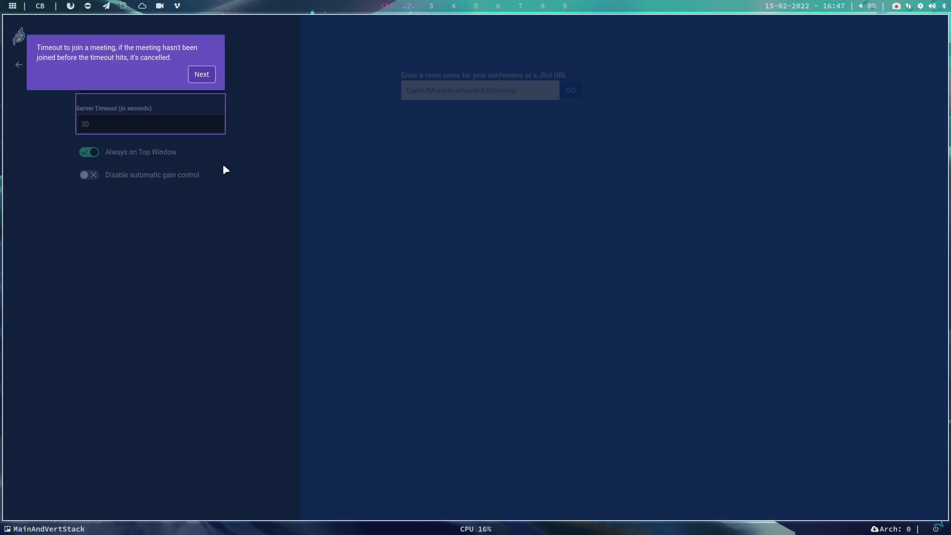
left_click(203, 76)
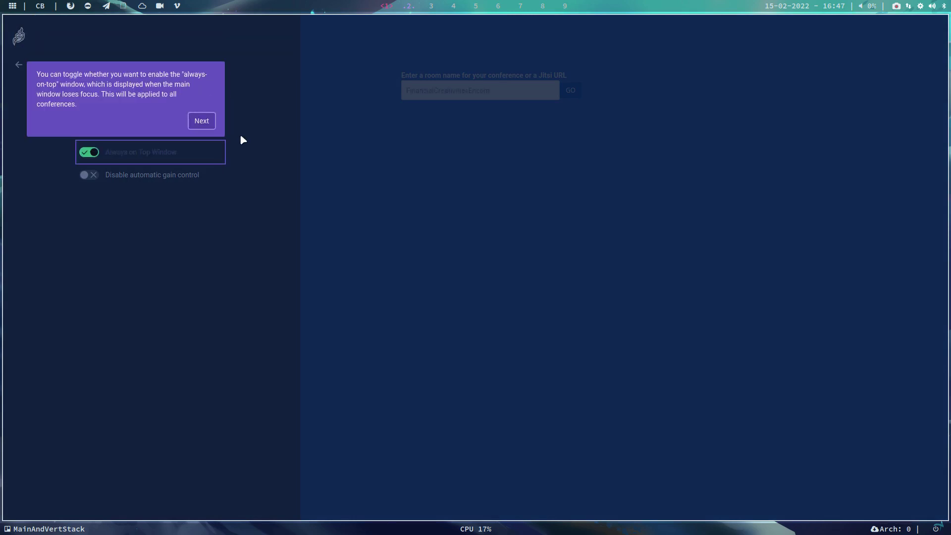
left_click(202, 122)
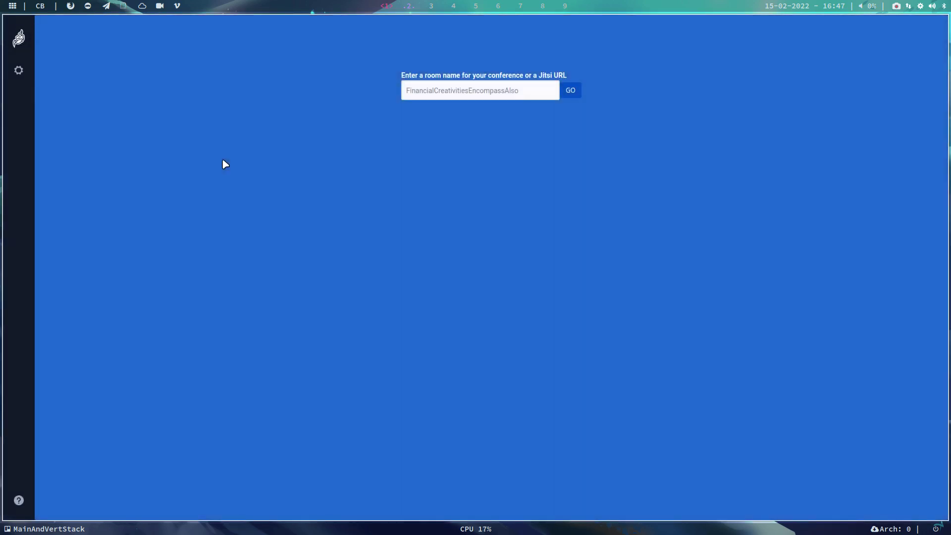
left_click(447, 90)
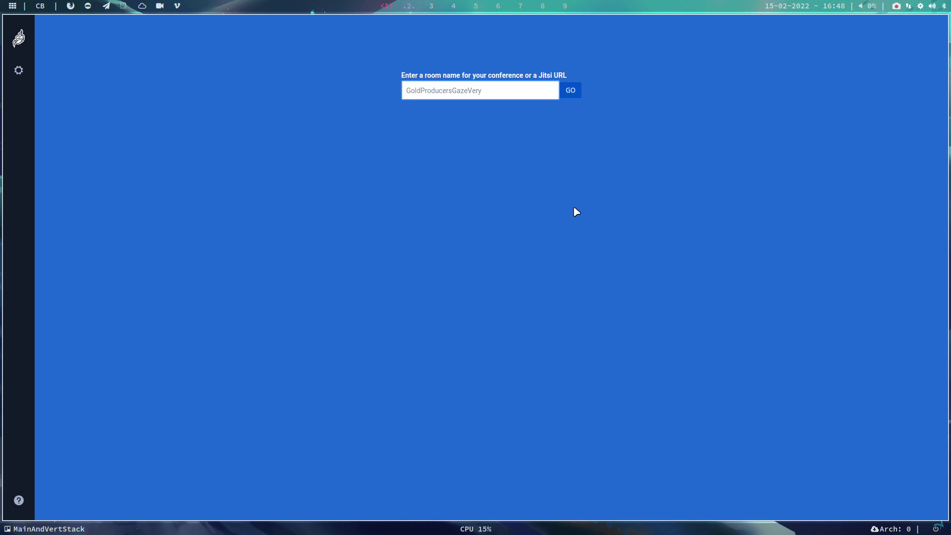
Enter room name 'test', reach its pre-join screen, and fill in the user's display name.
type("test")
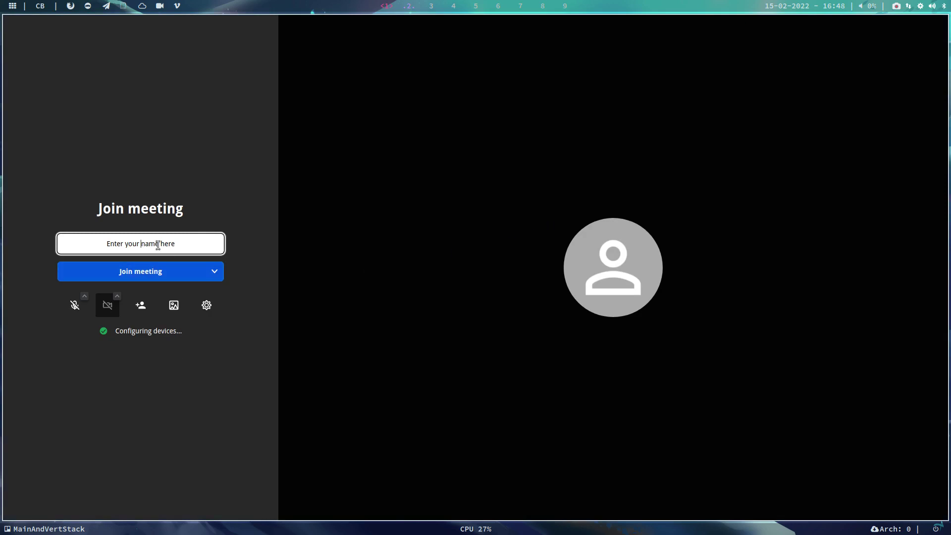
type("erik")
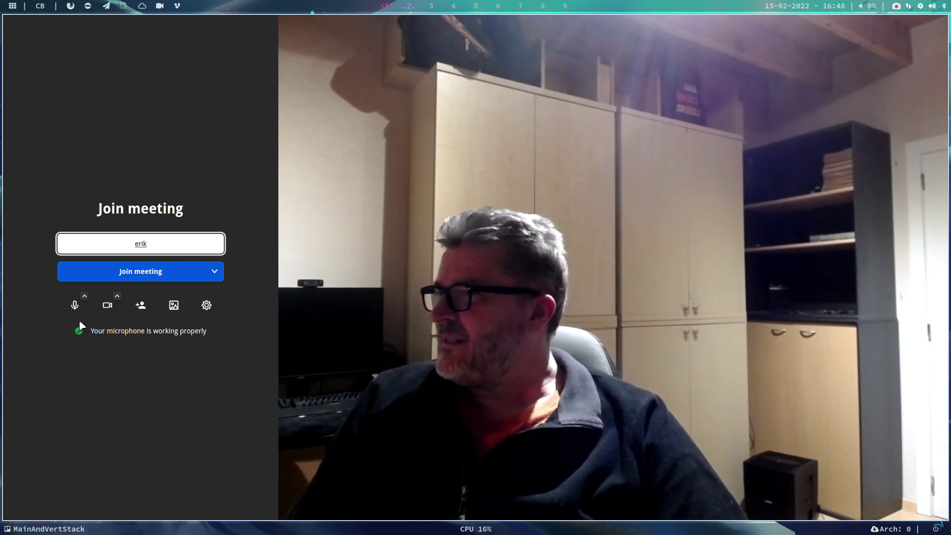
left_click(79, 303)
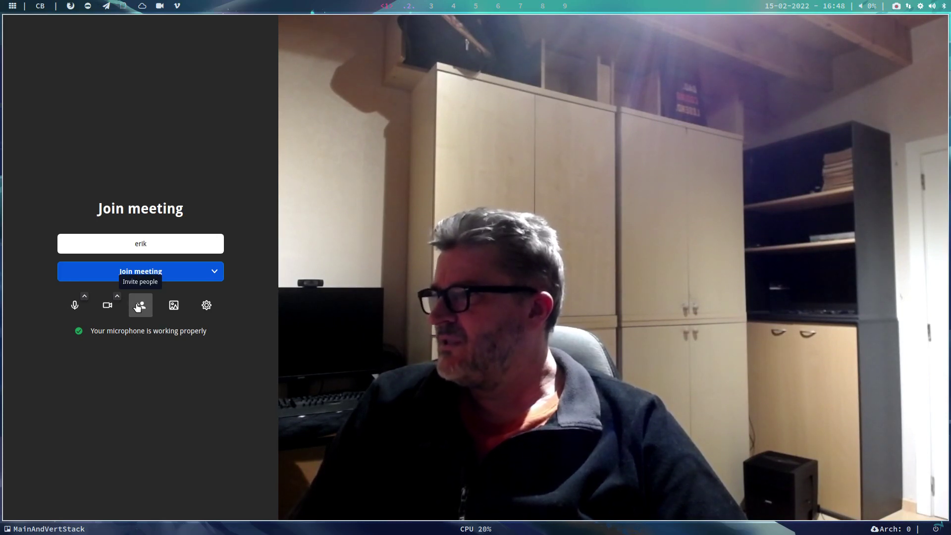
Apply the beach virtual background with sea and a turquoise boat to the camera preview.
left_click(174, 306)
left_click(467, 296)
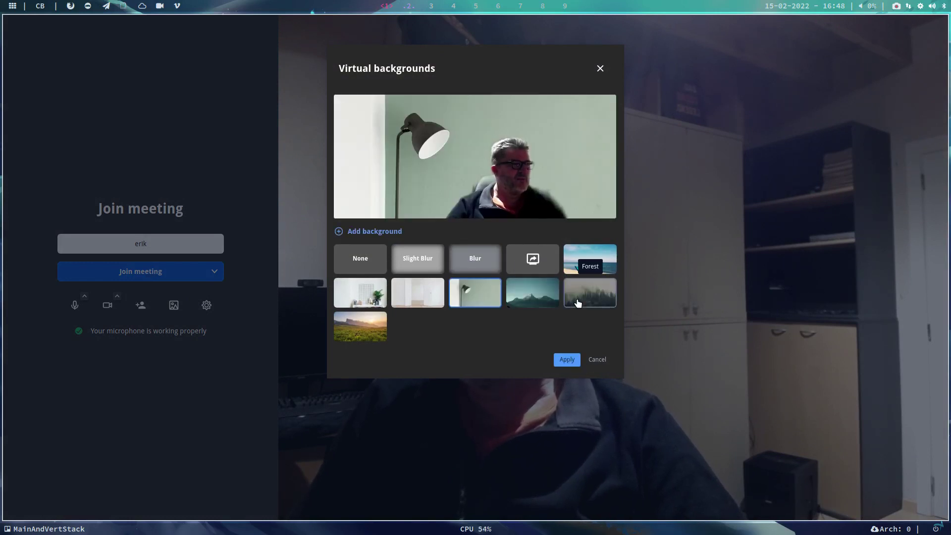
left_click(594, 265)
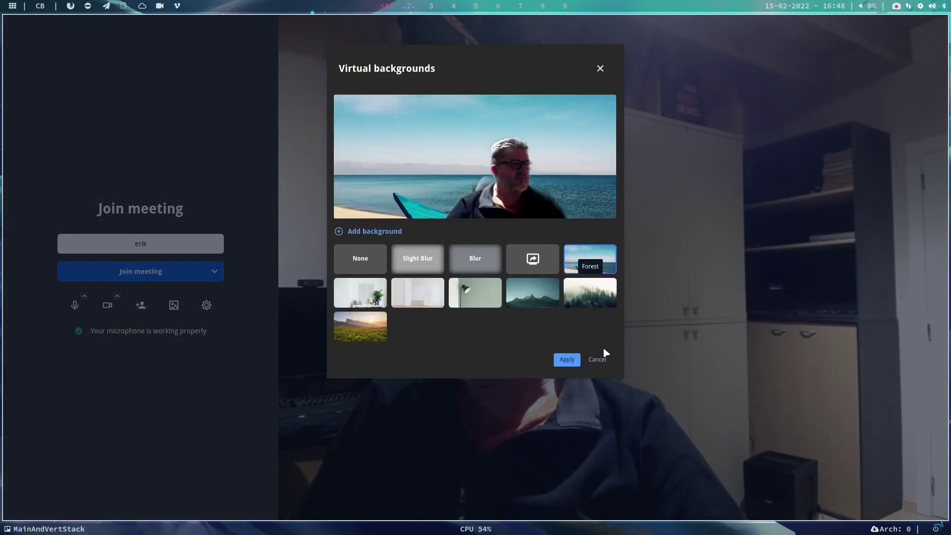
left_click(566, 359)
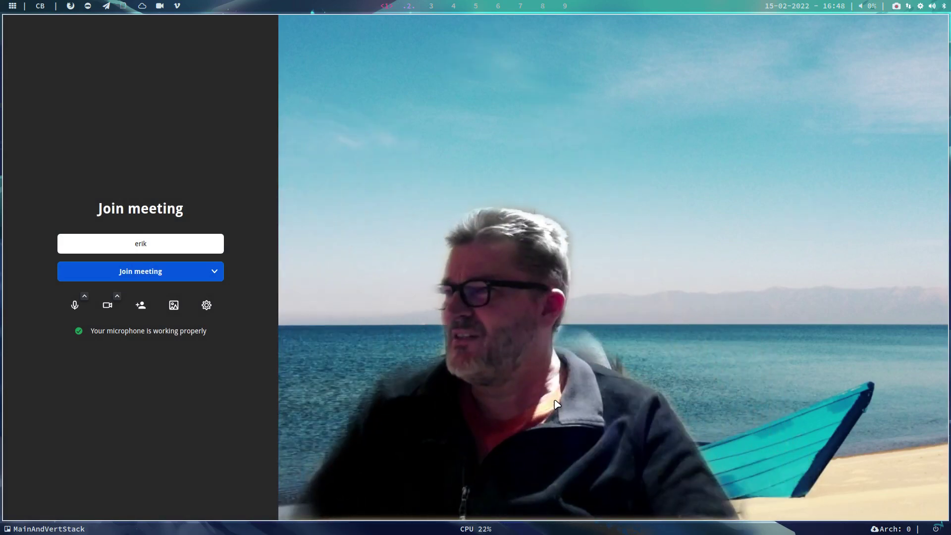
left_click(206, 305)
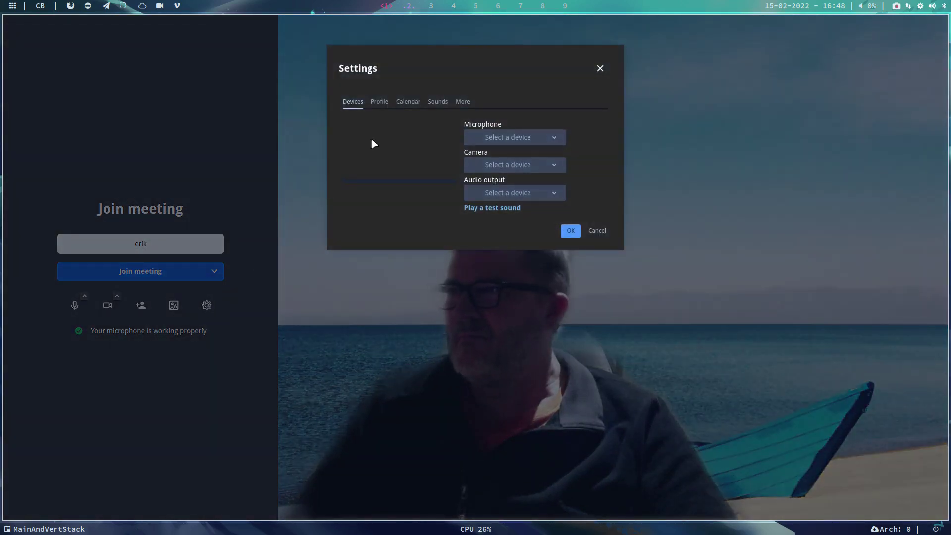
left_click(378, 105)
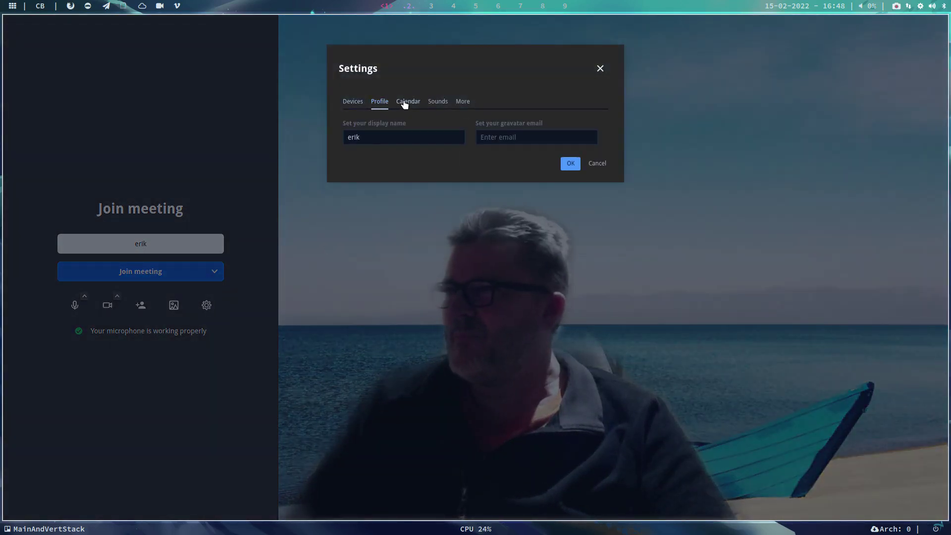
left_click(408, 102)
left_click(434, 104)
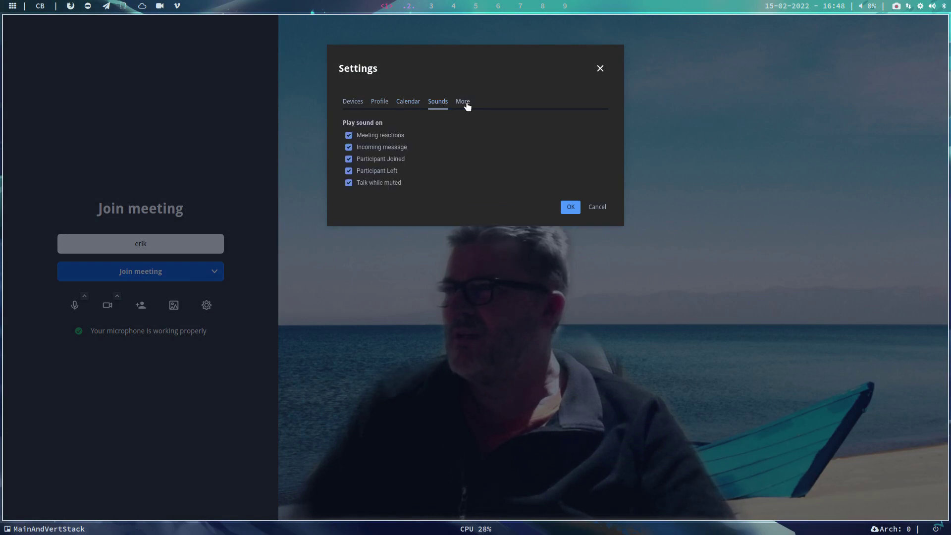
left_click(467, 106)
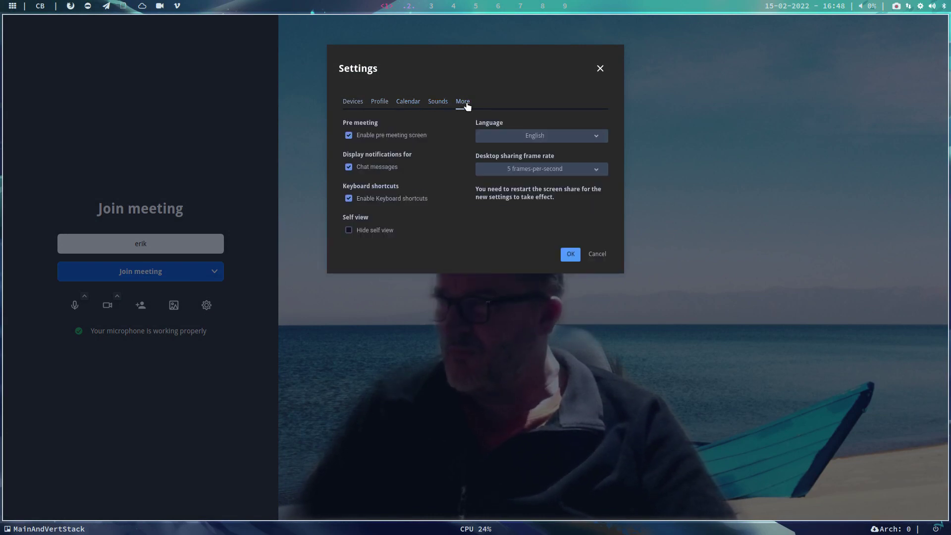
left_click(569, 254)
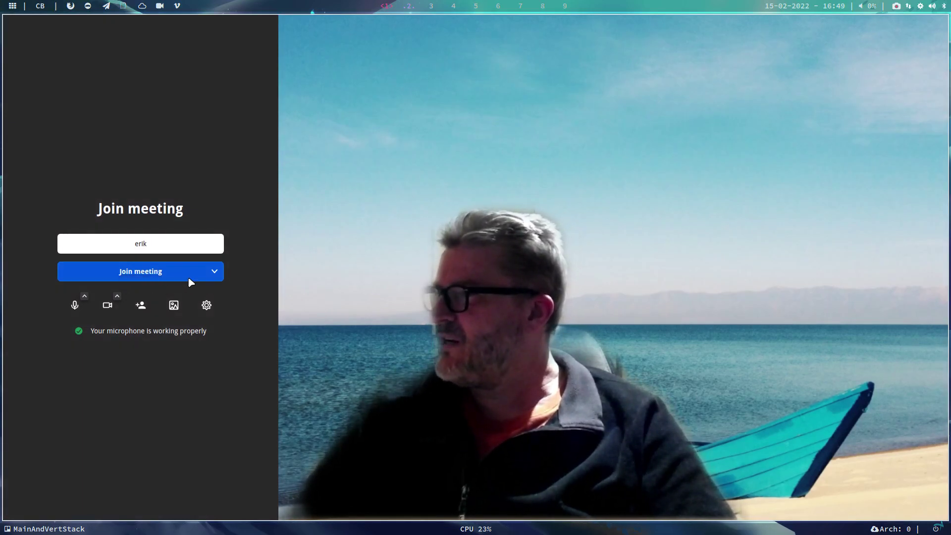
left_click(214, 273)
left_click(213, 277)
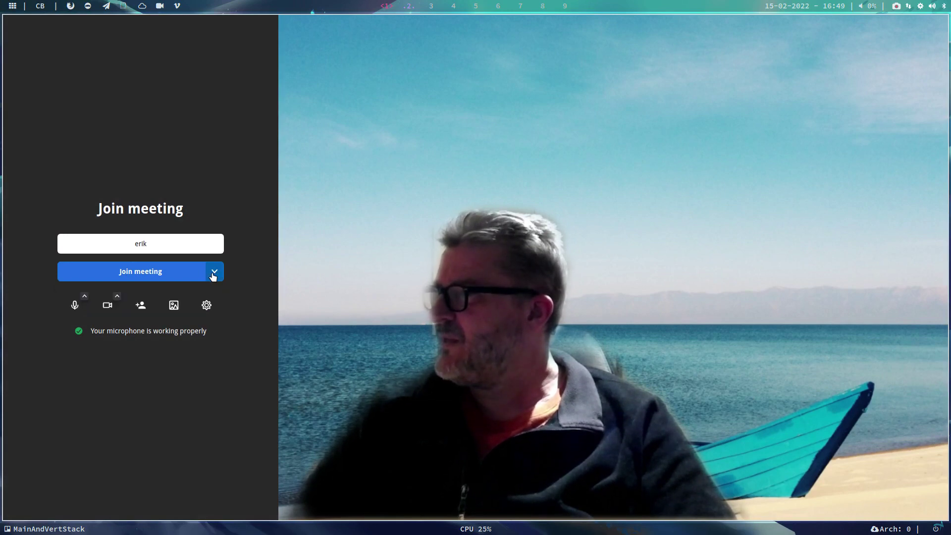
left_click(209, 308)
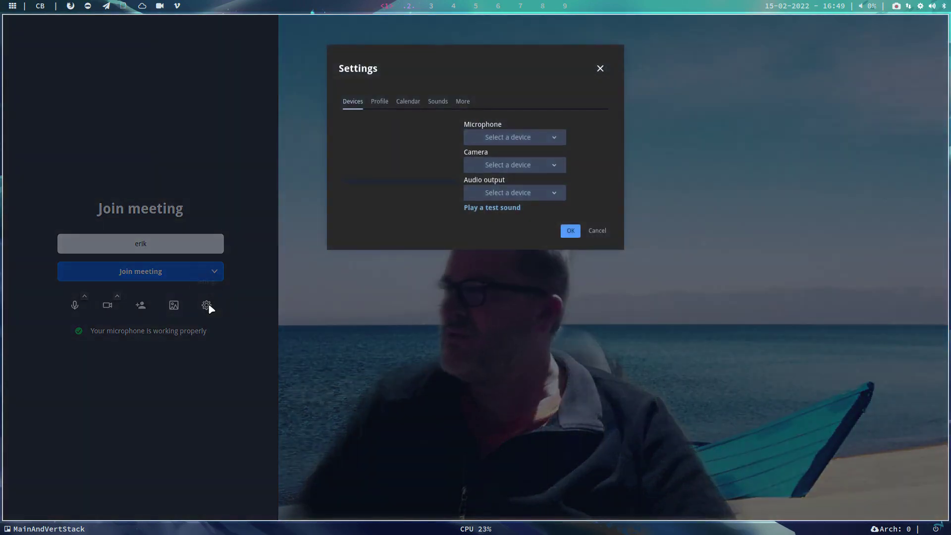
left_click(385, 104)
left_click(409, 102)
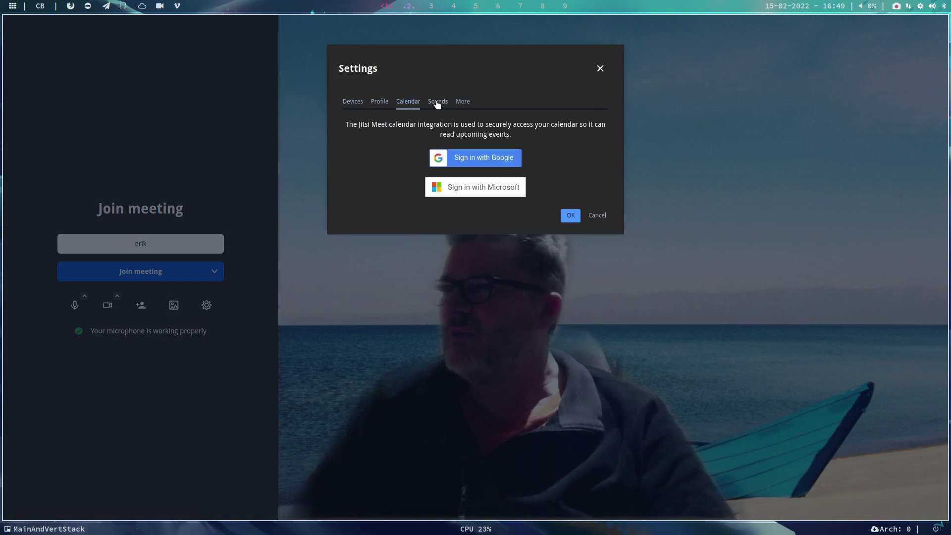
left_click(436, 103)
left_click(462, 102)
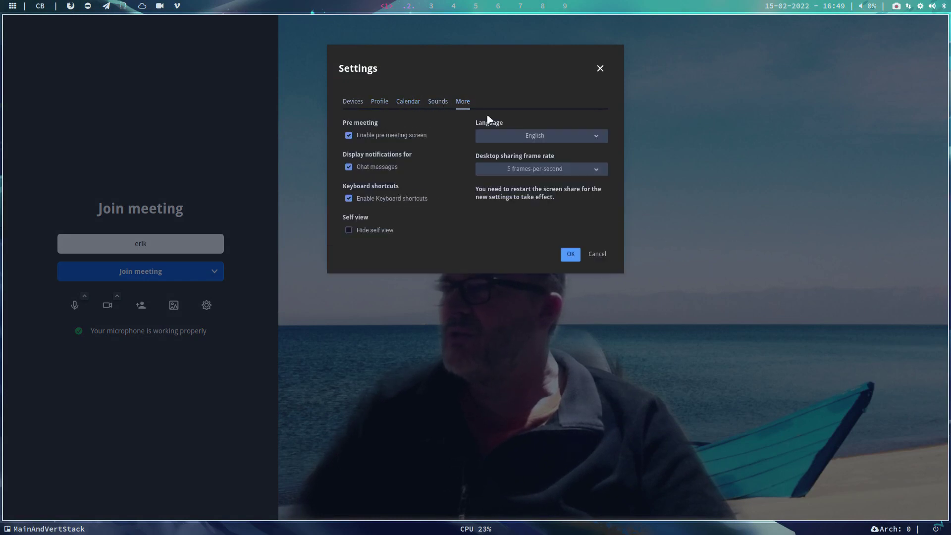
left_click(596, 255)
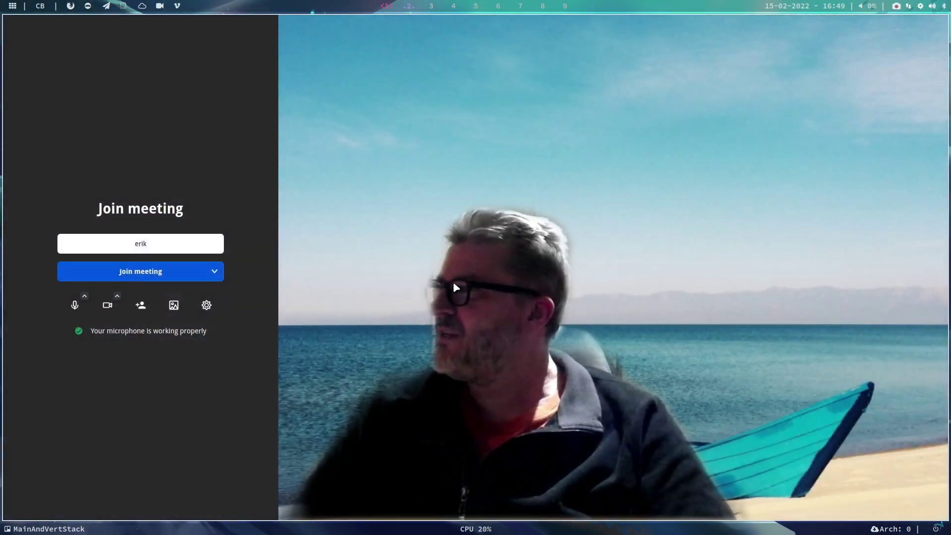